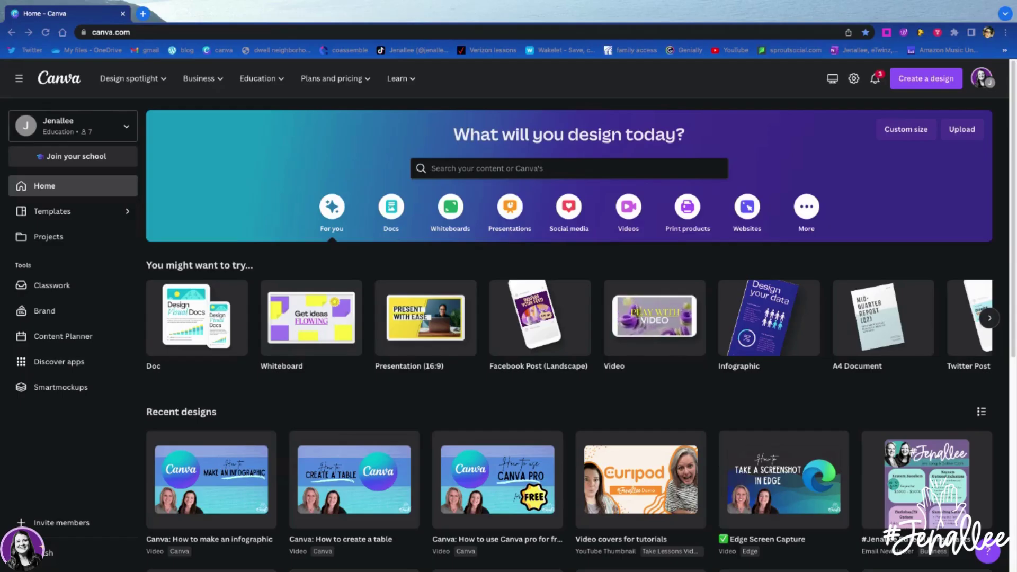
scroll(569, 334, down, 1)
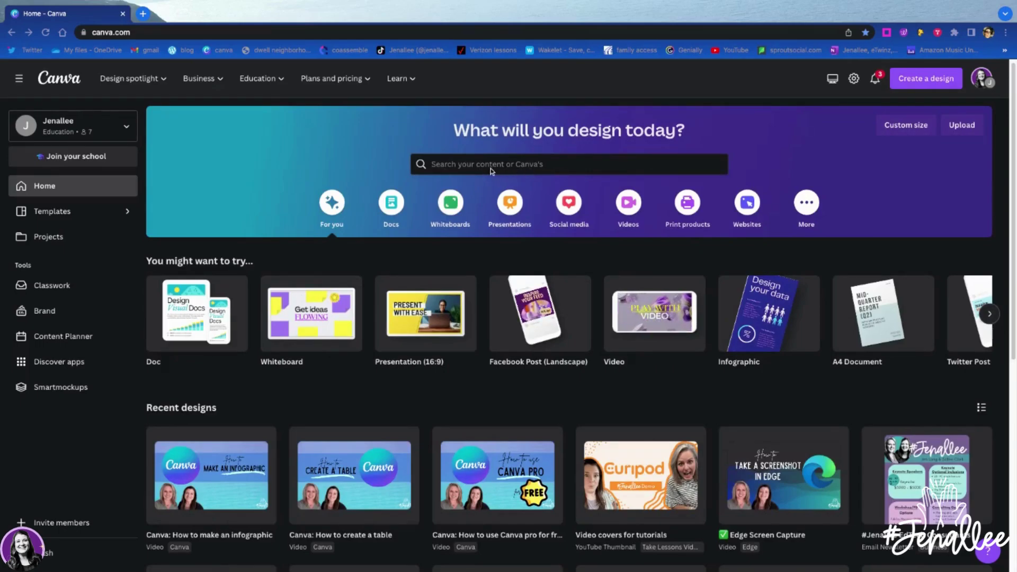
Step: Search Canva's templates for 'infographic', bringing up 5,494 results
click(449, 163)
text(inf)
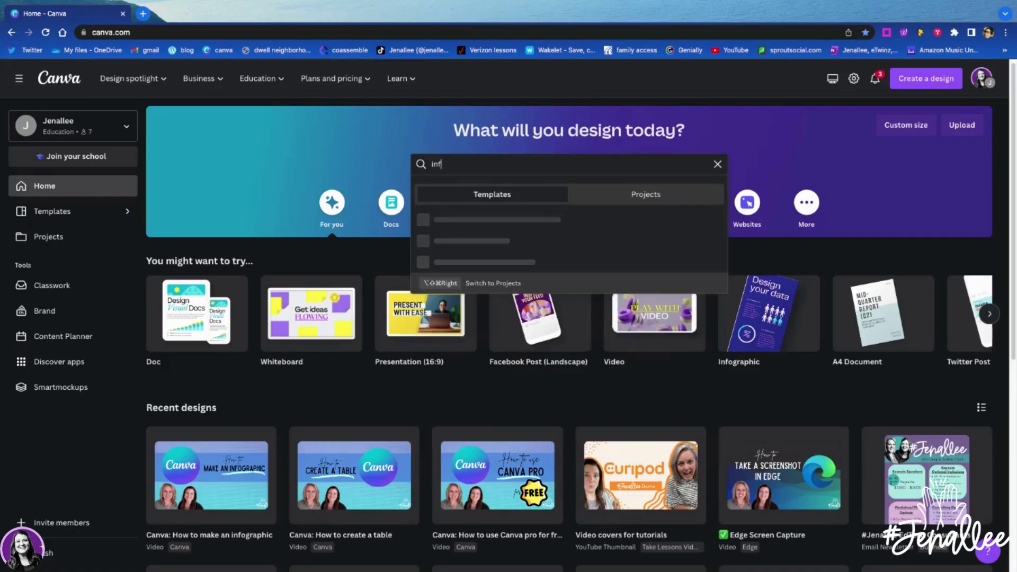
text(ographic)
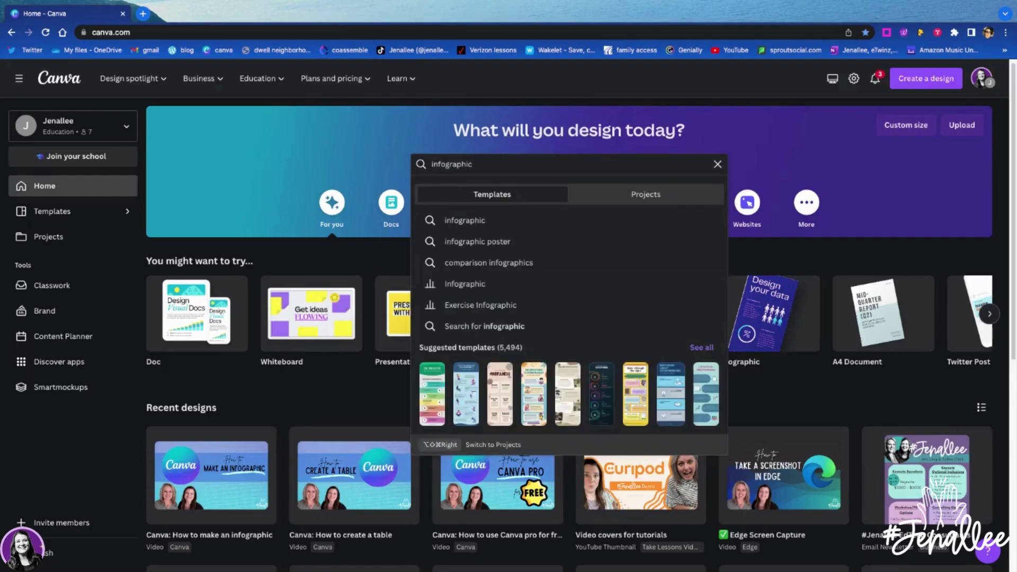
key(Return)
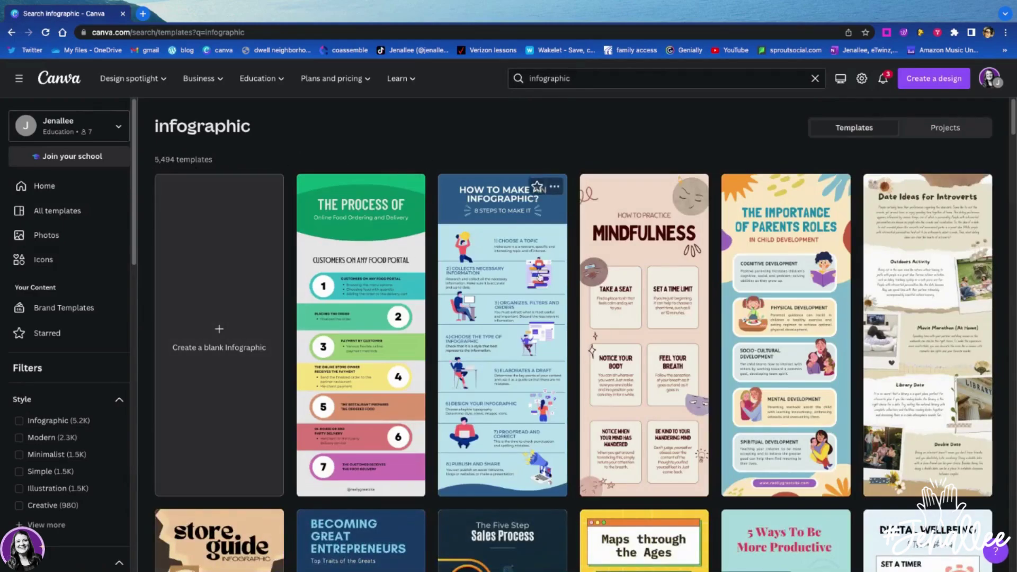
scroll(530, 274, down, 2)
scroll(530, 275, down, 3)
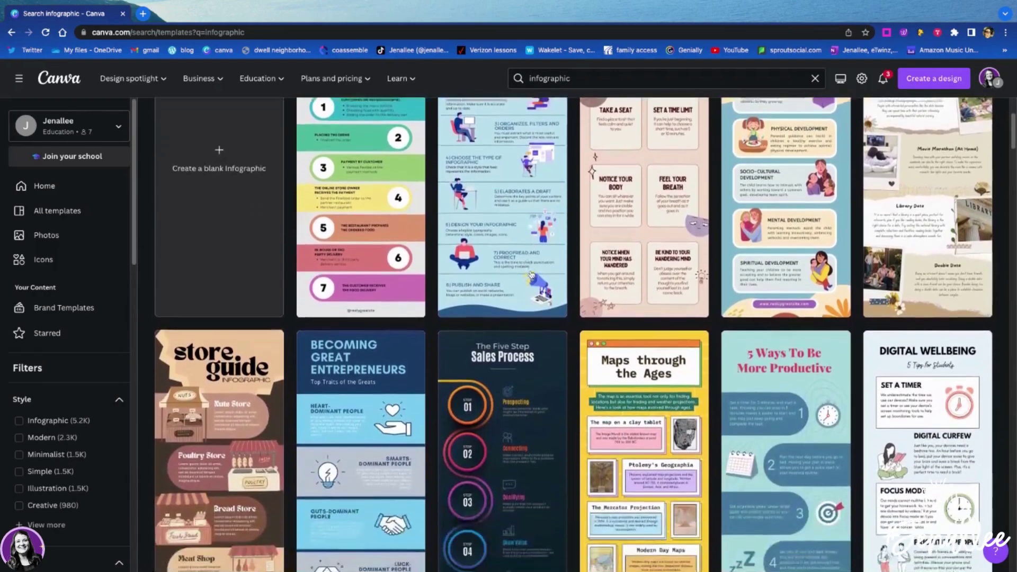
scroll(531, 275, up, 4)
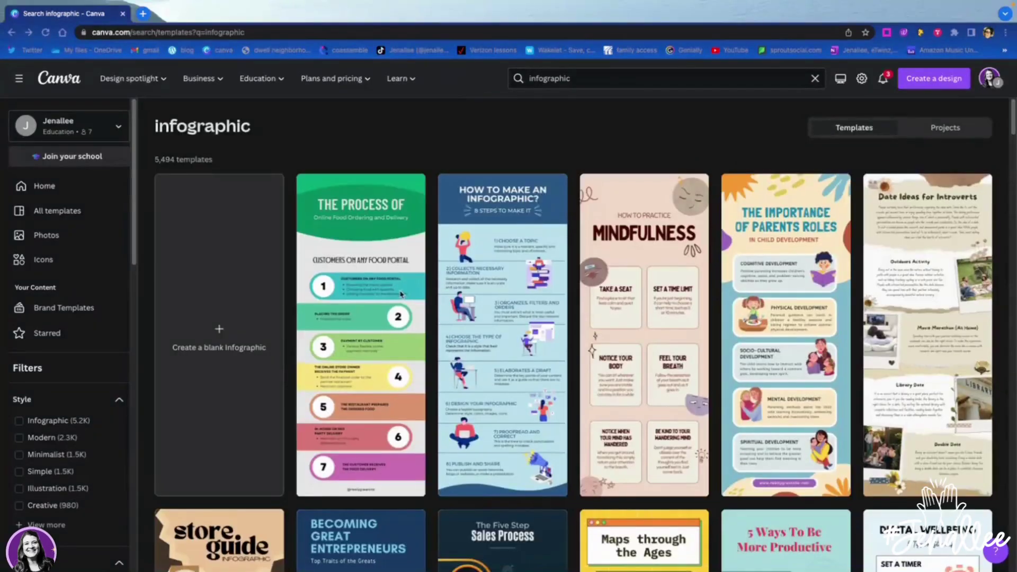
scroll(402, 294, down, 1)
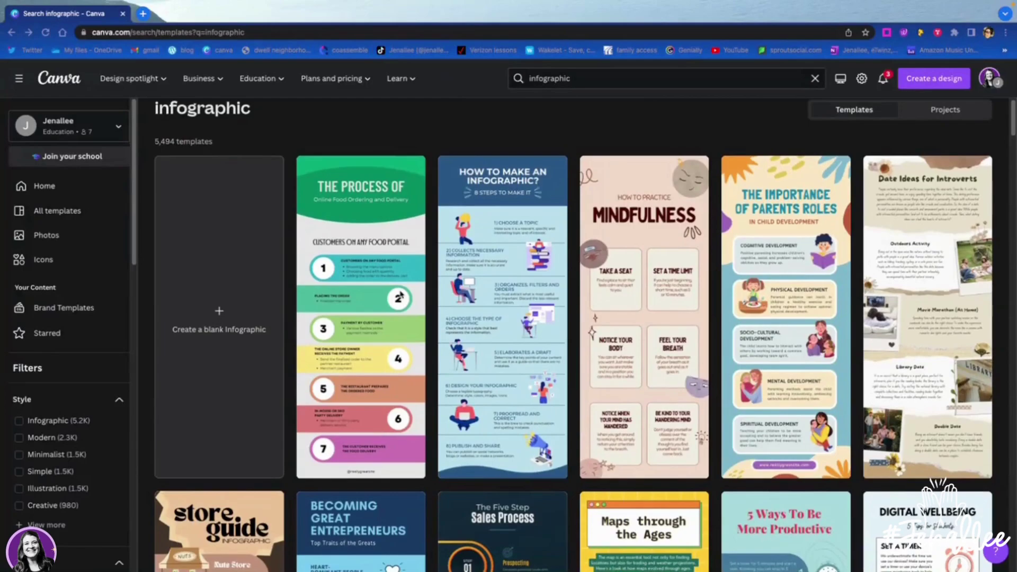
scroll(402, 294, up, 1)
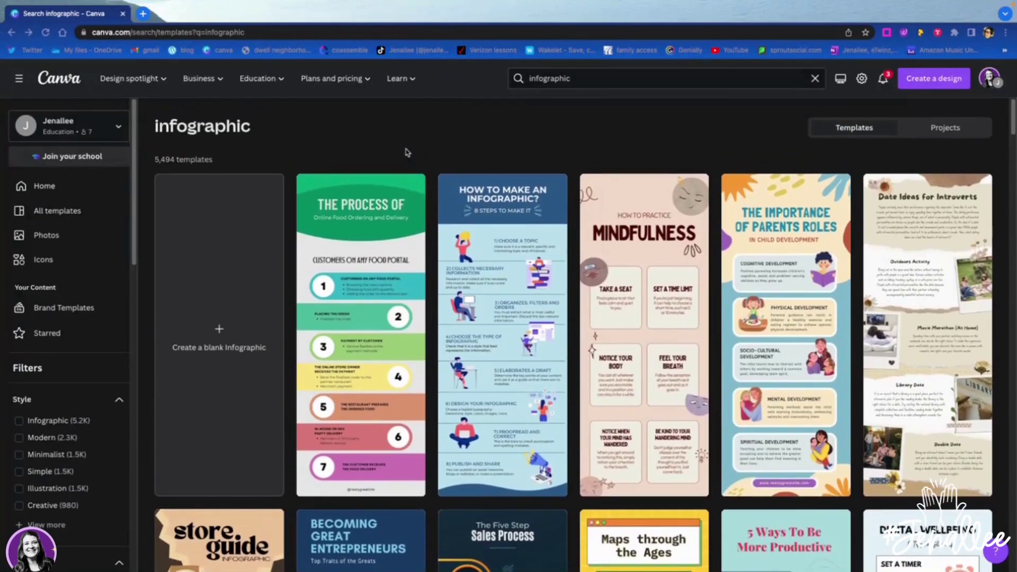
Step: Refine the search to 'science infographic' and open the Scientific Method template in a new tab
click(526, 78)
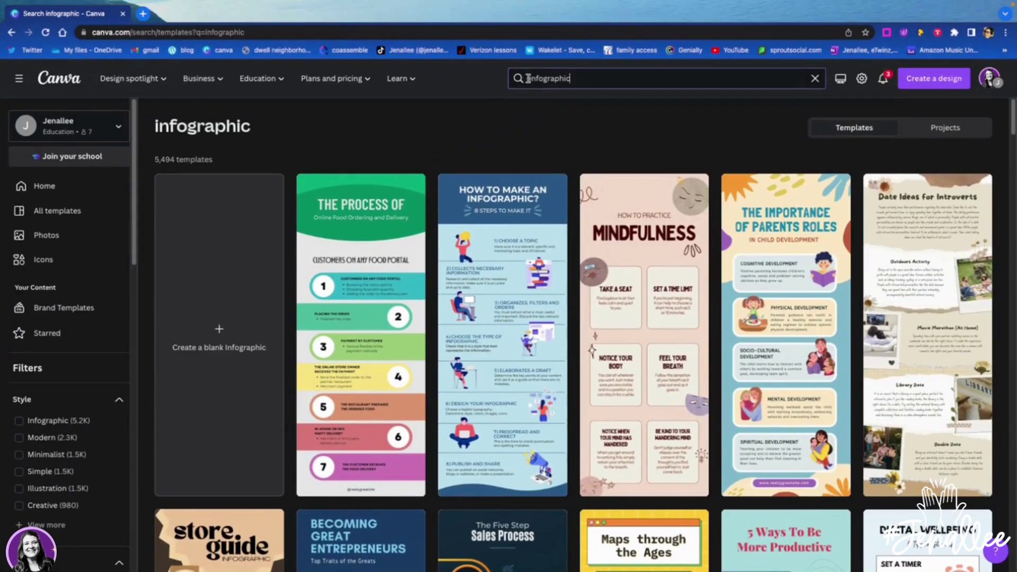
click(527, 76)
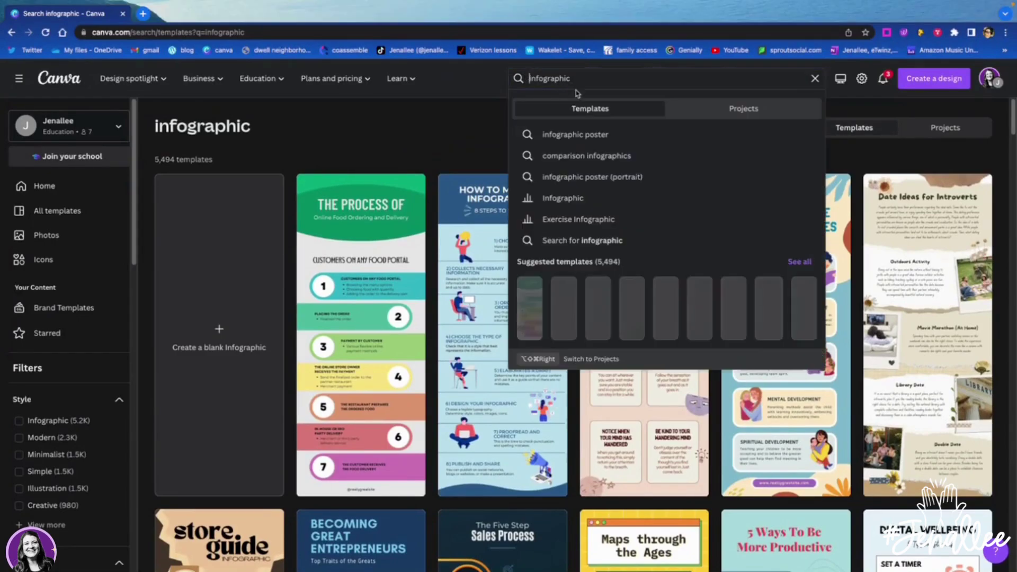
text(science)
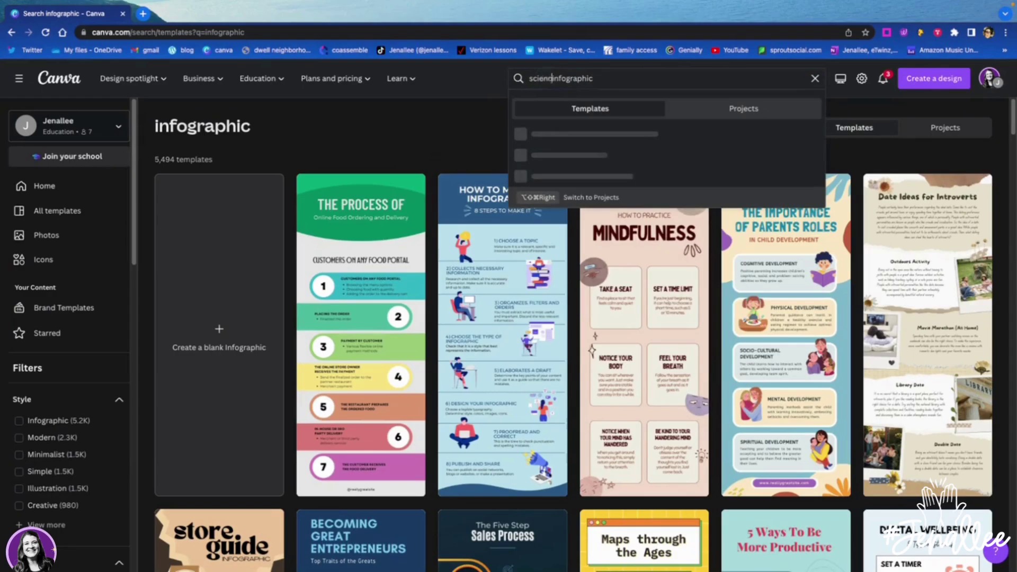
key(Return)
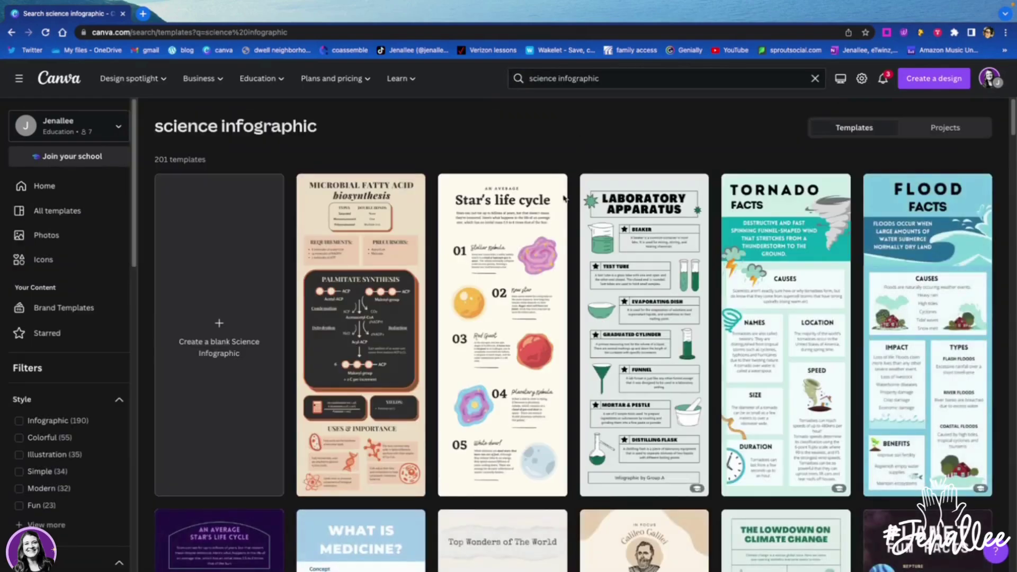
mouse_move(644, 333)
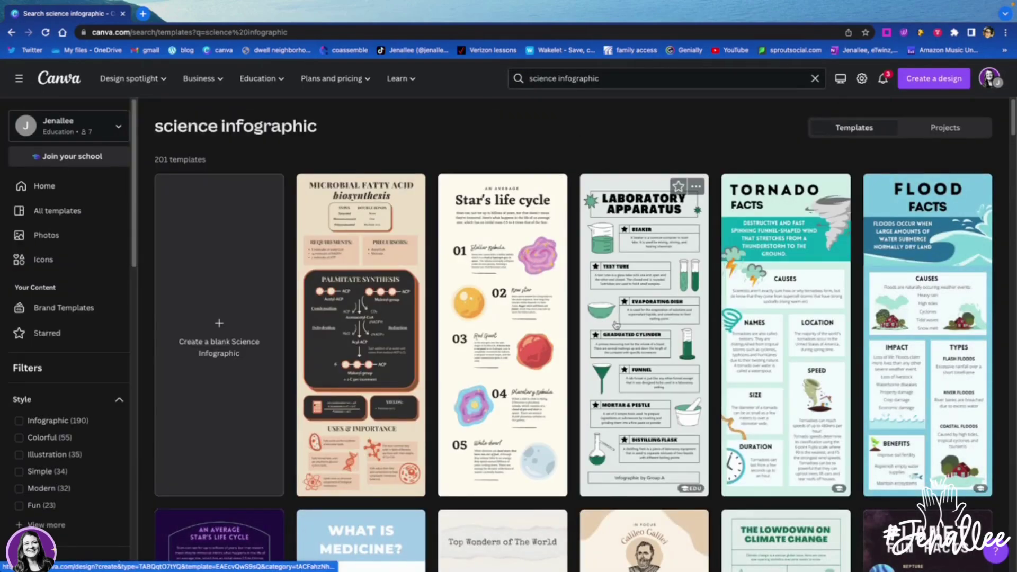
scroll(578, 310, down, 2)
scroll(596, 318, down, 1)
scroll(613, 323, down, 1)
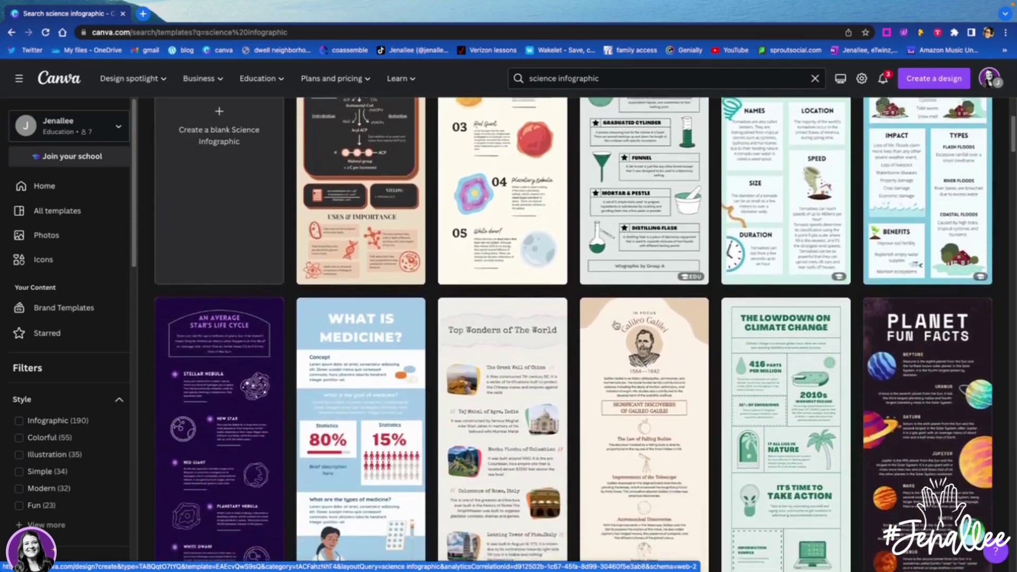
scroll(614, 323, down, 1)
scroll(616, 325, down, 2)
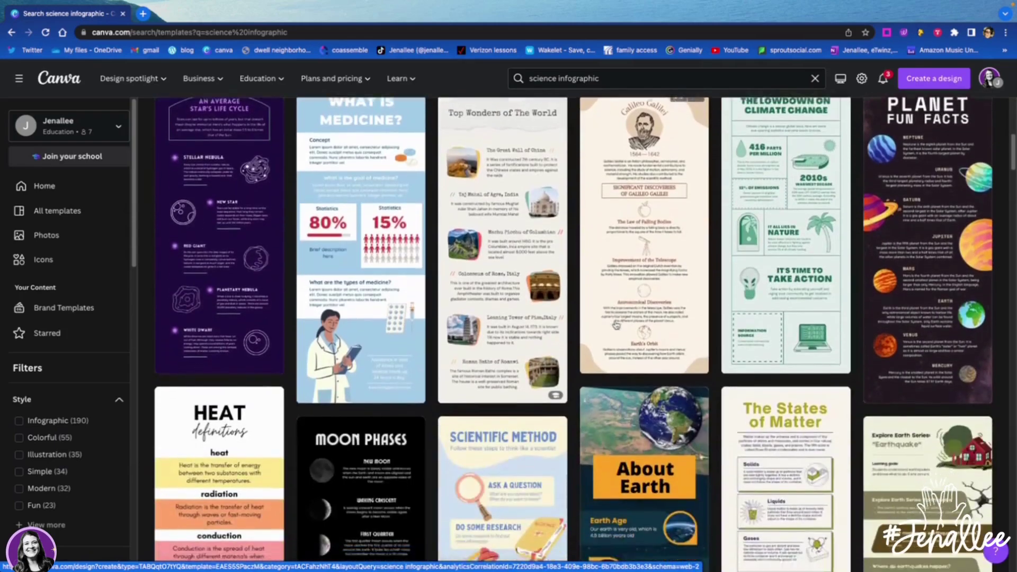
scroll(616, 325, down, 3)
middle_click(476, 382)
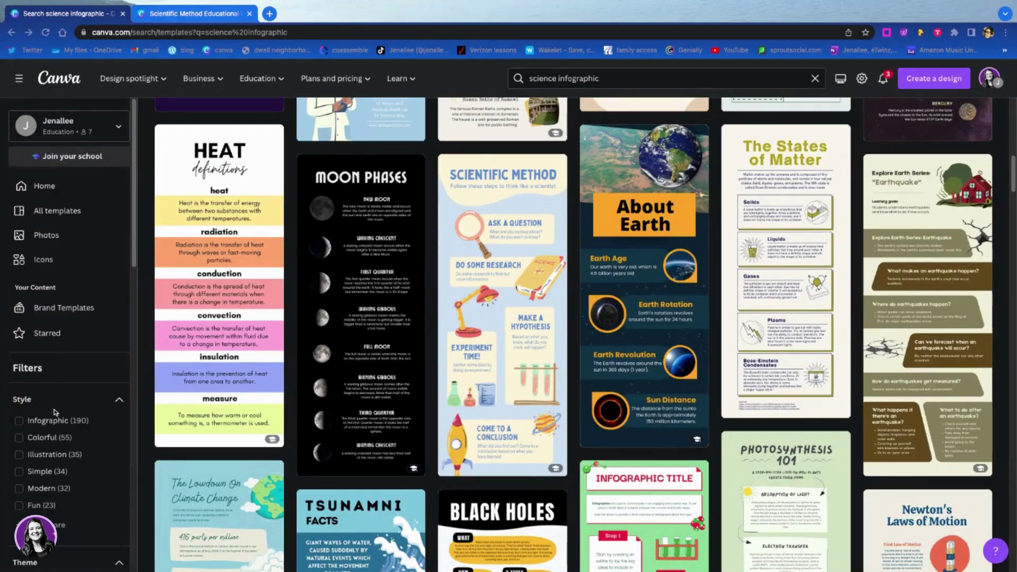
scroll(54, 410, down, 1)
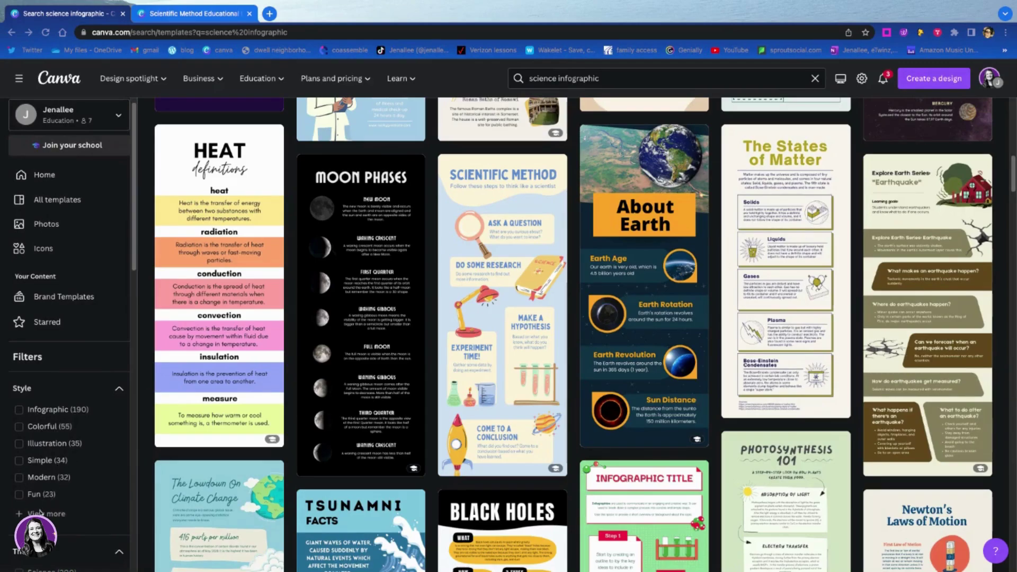
scroll(59, 485, down, 1)
scroll(62, 507, down, 2)
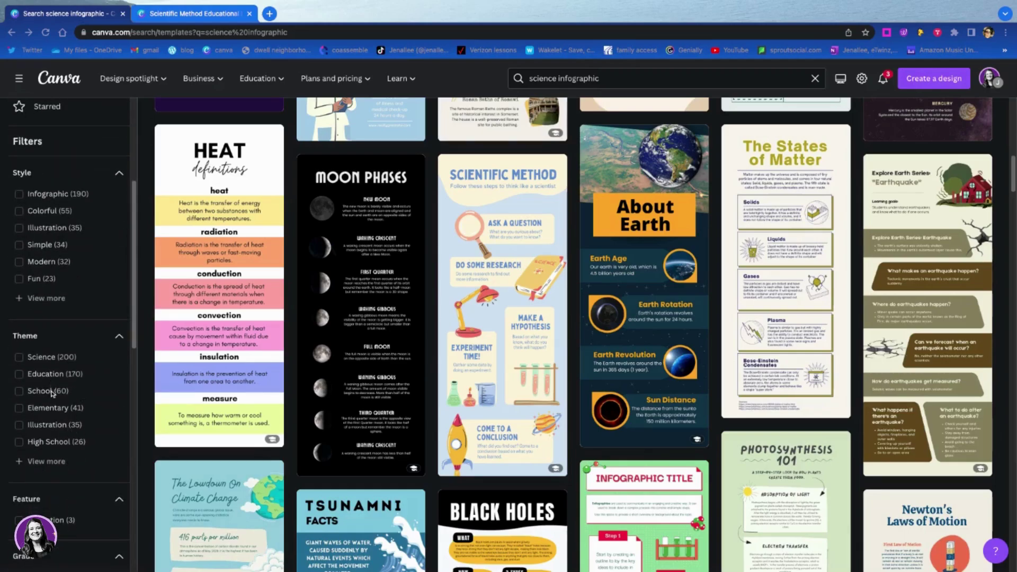
scroll(56, 441, down, 1)
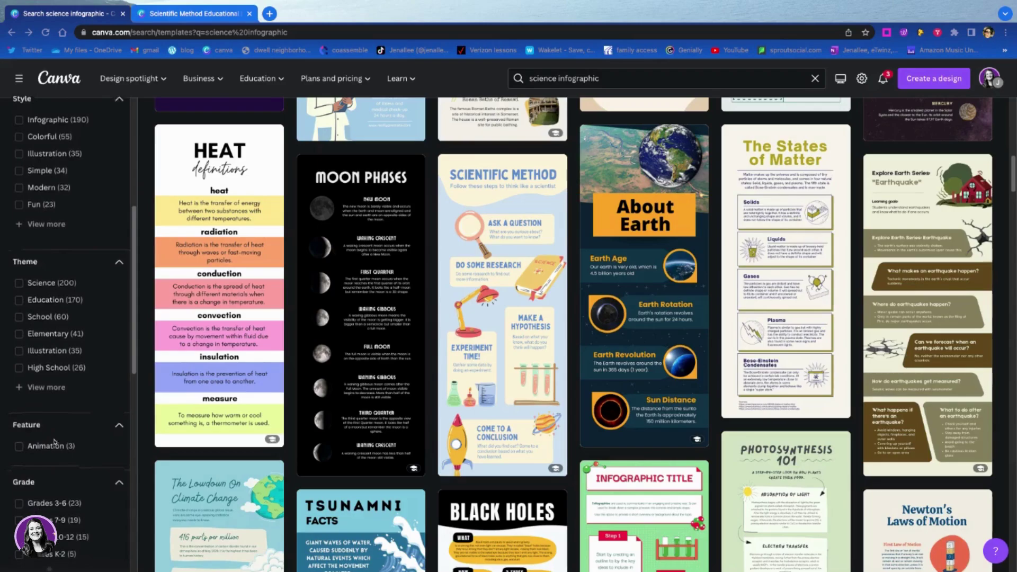
scroll(56, 441, down, 1)
scroll(54, 439, down, 1)
scroll(54, 439, down, 1)
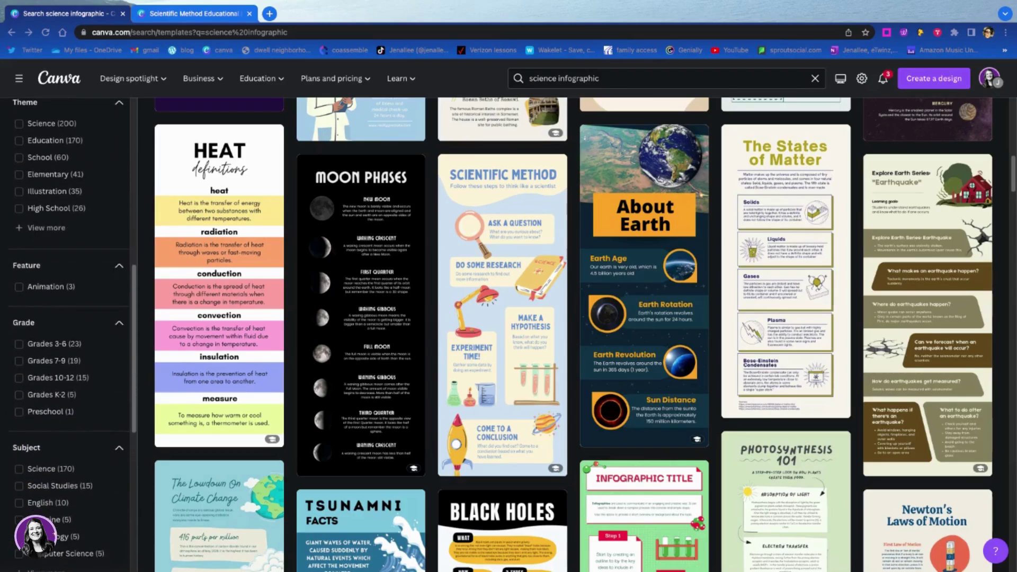
scroll(54, 440, down, 2)
scroll(54, 439, down, 1)
scroll(54, 439, down, 1)
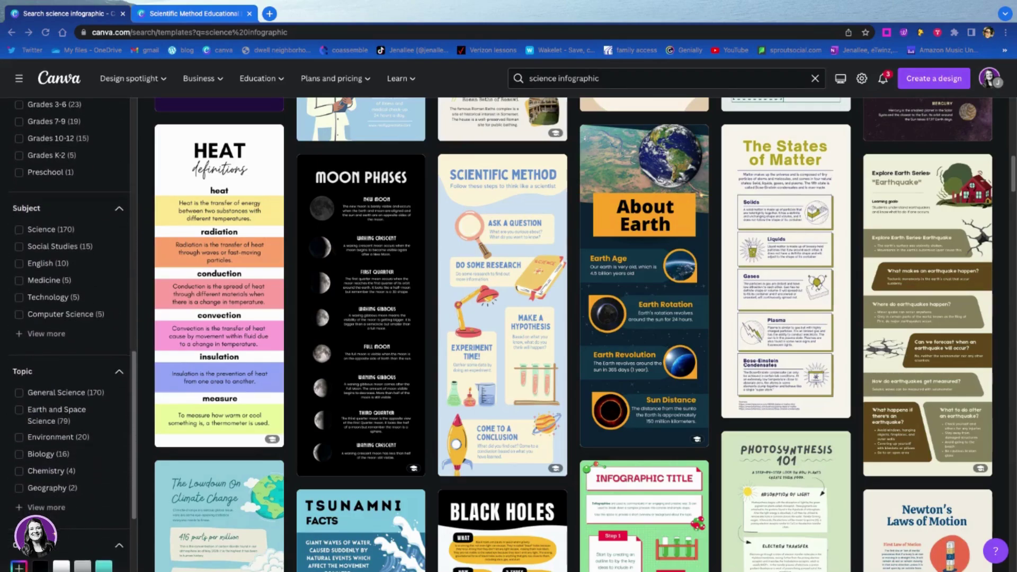
scroll(54, 440, down, 1)
scroll(54, 439, down, 1)
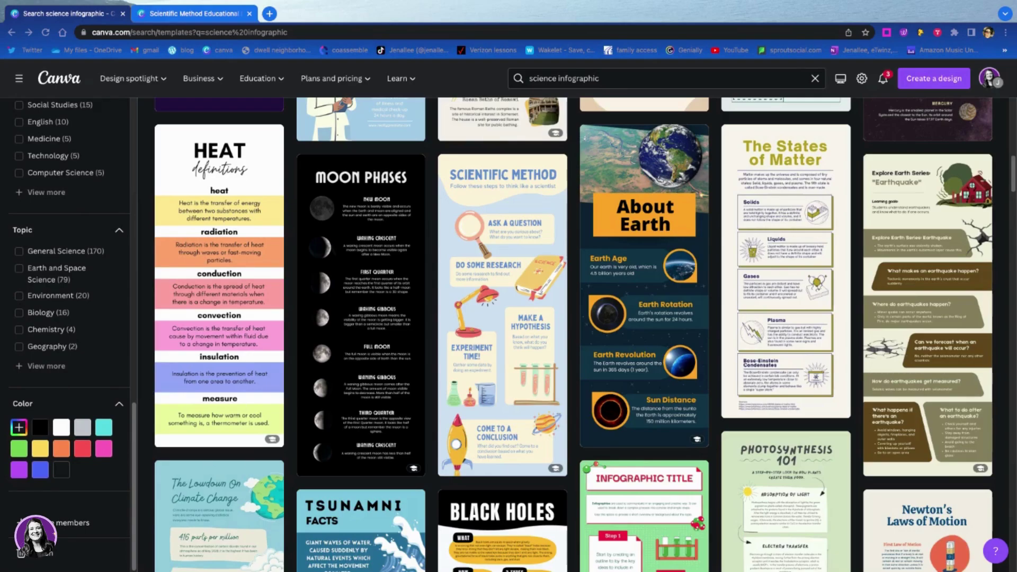
scroll(64, 318, up, 3)
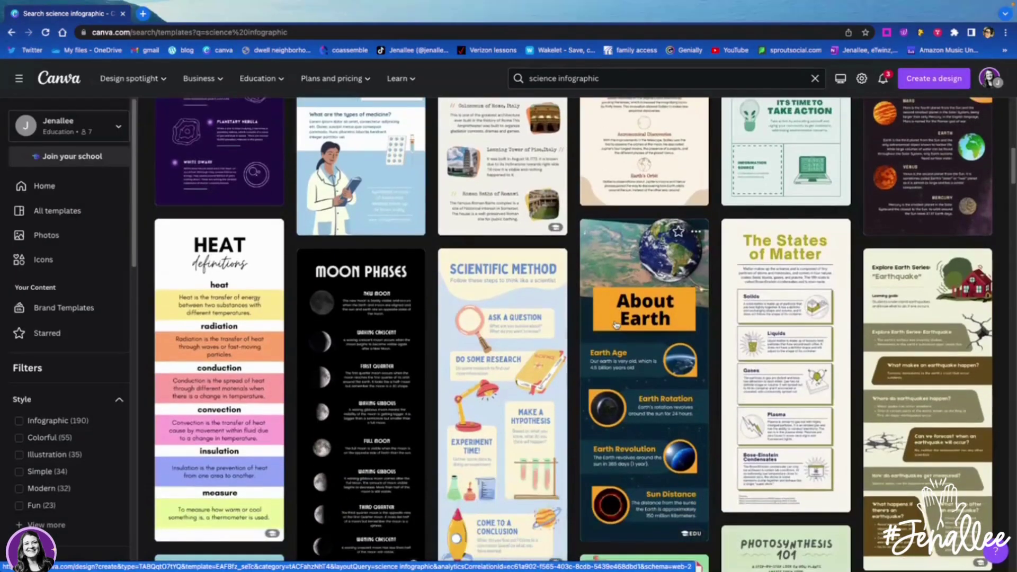
scroll(616, 324, down, 1)
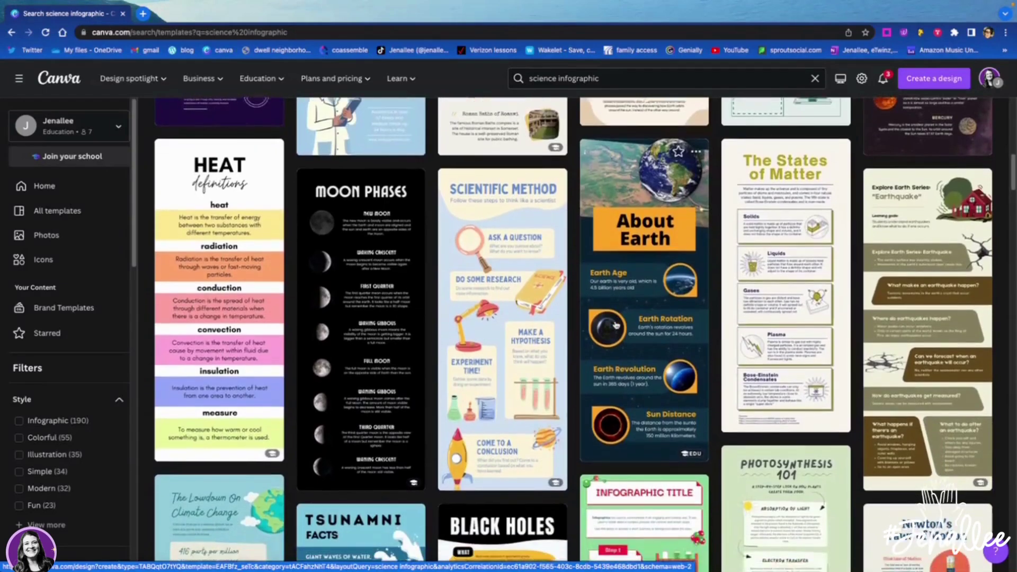
scroll(615, 325, down, 1)
scroll(615, 324, down, 1)
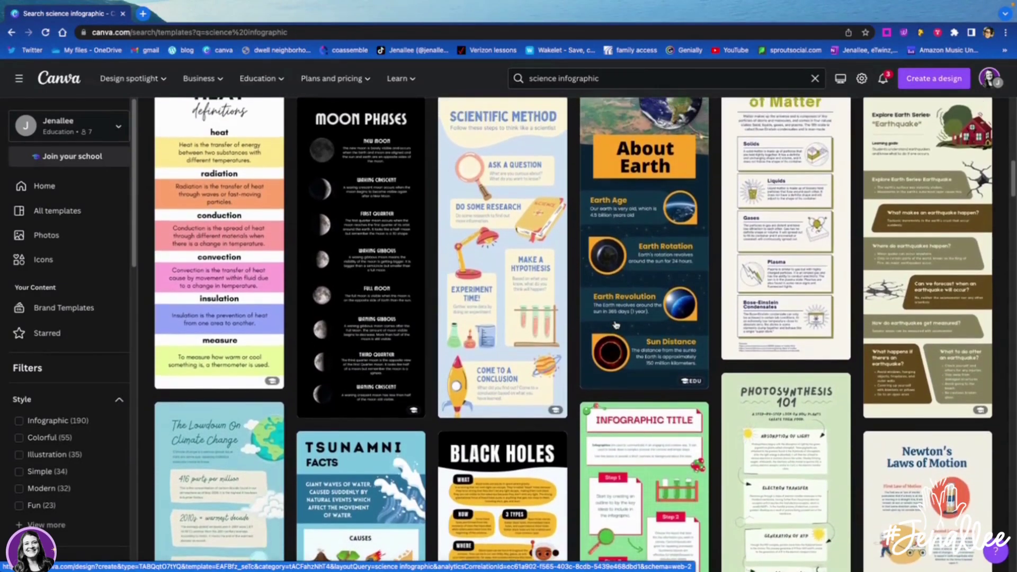
scroll(615, 323, up, 2)
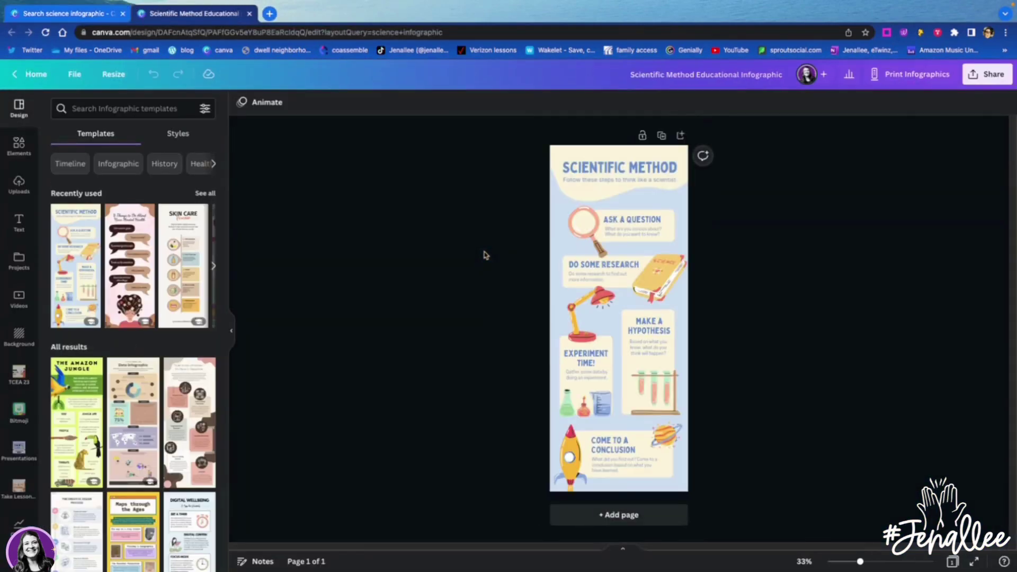
Step: Change the 'ASK A QUESTION' heading to 'EXPLORE' and select the magnifying-glass image
click(633, 220)
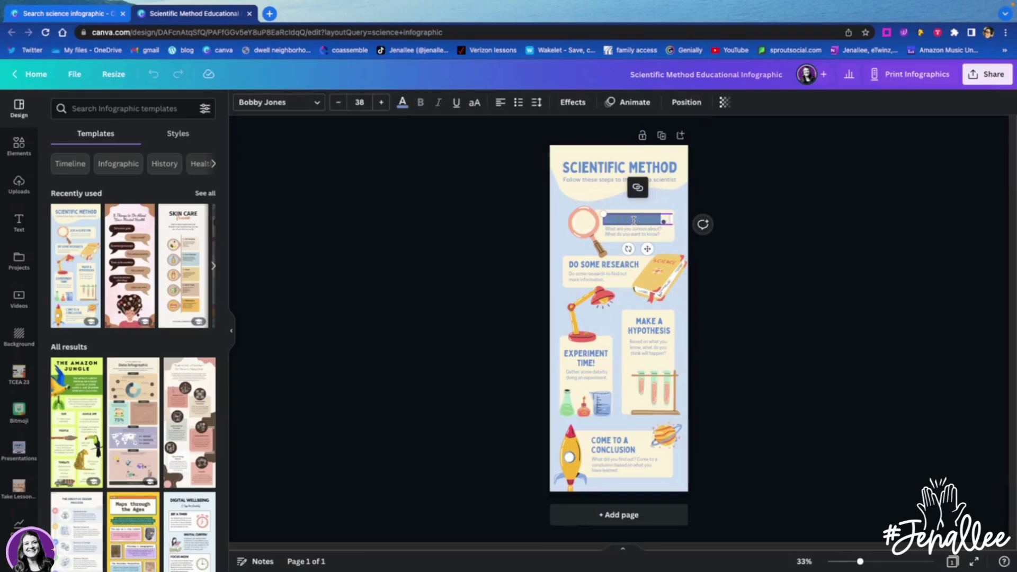
text(Ex)
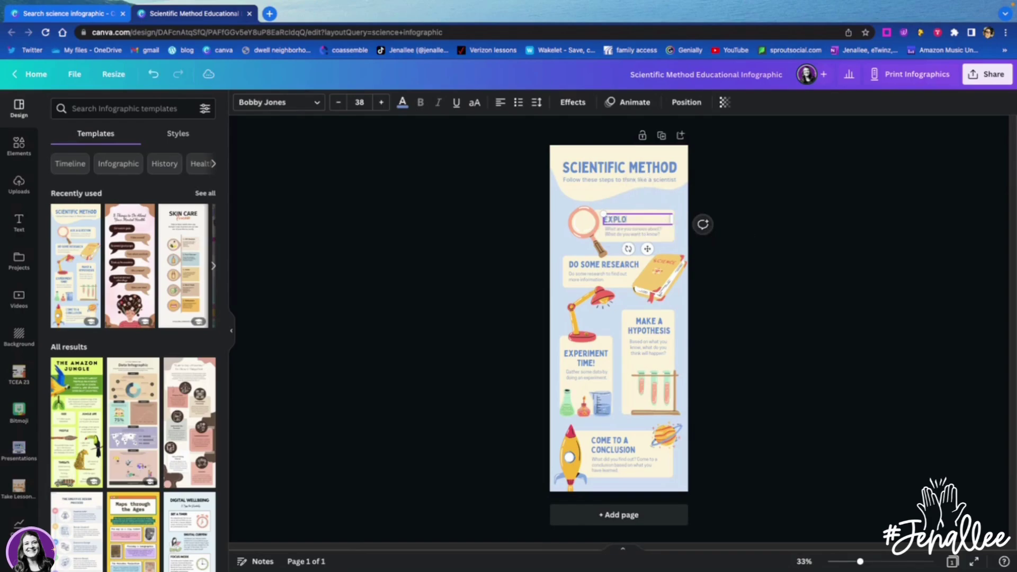
click(584, 226)
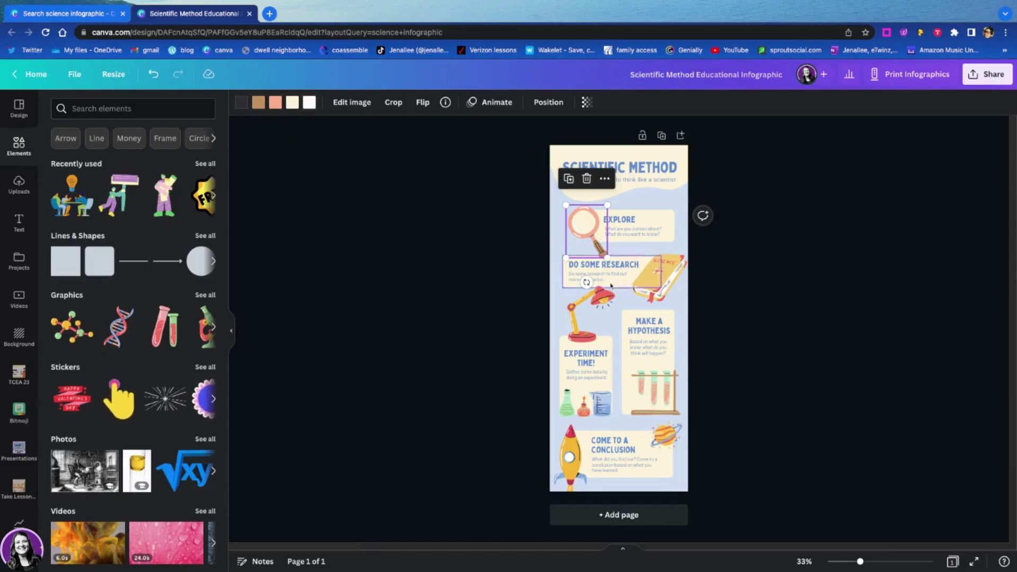
Step: Search Elements for 'science' graphics, then go back to the Design templates list
click(556, 266)
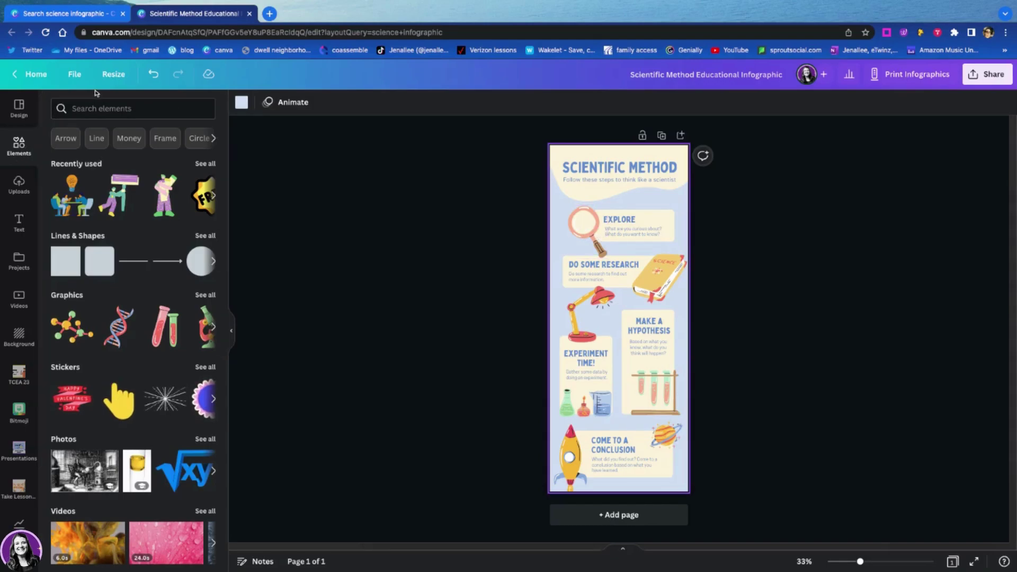
click(85, 108)
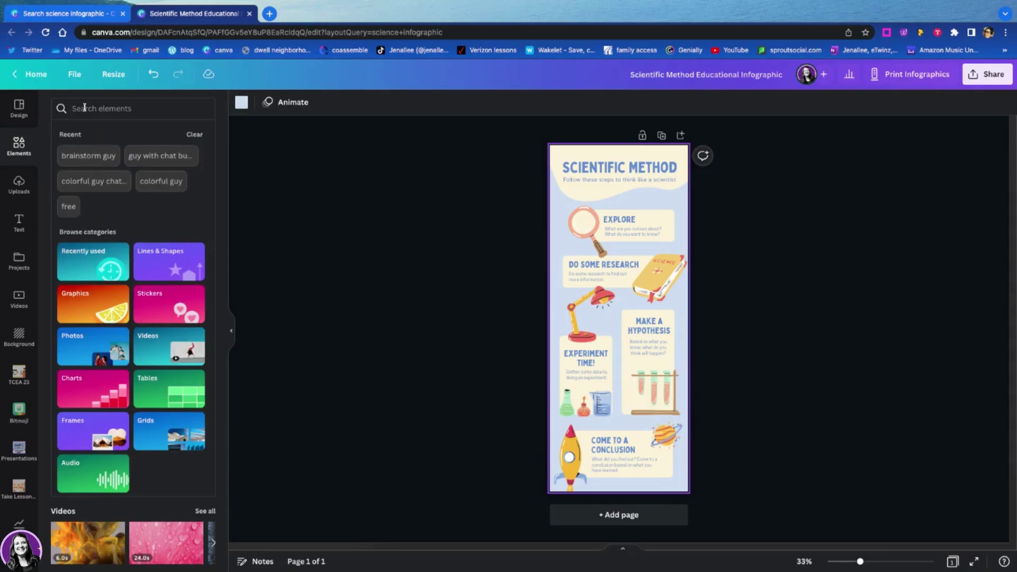
text(science)
key(Return)
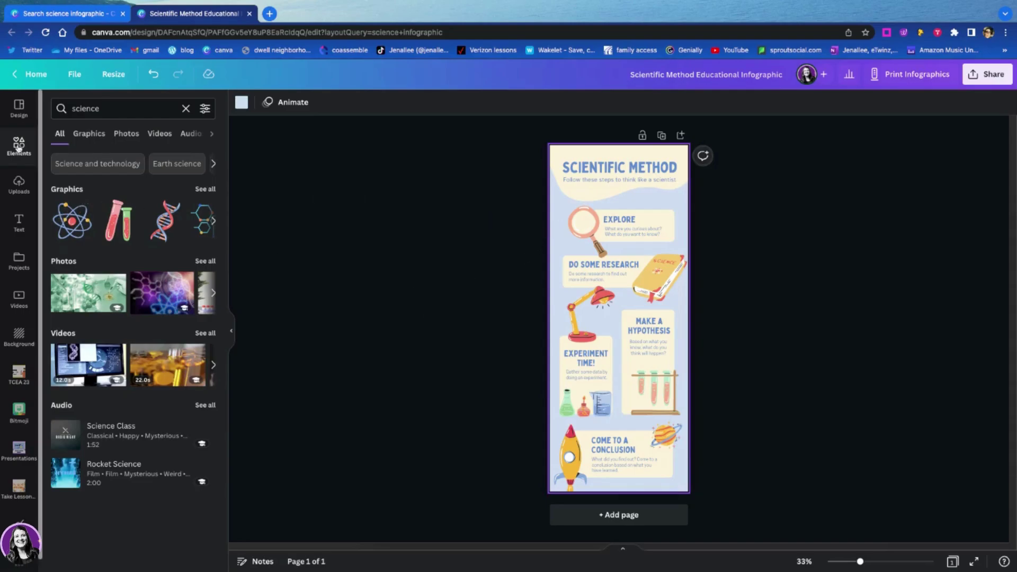
click(18, 112)
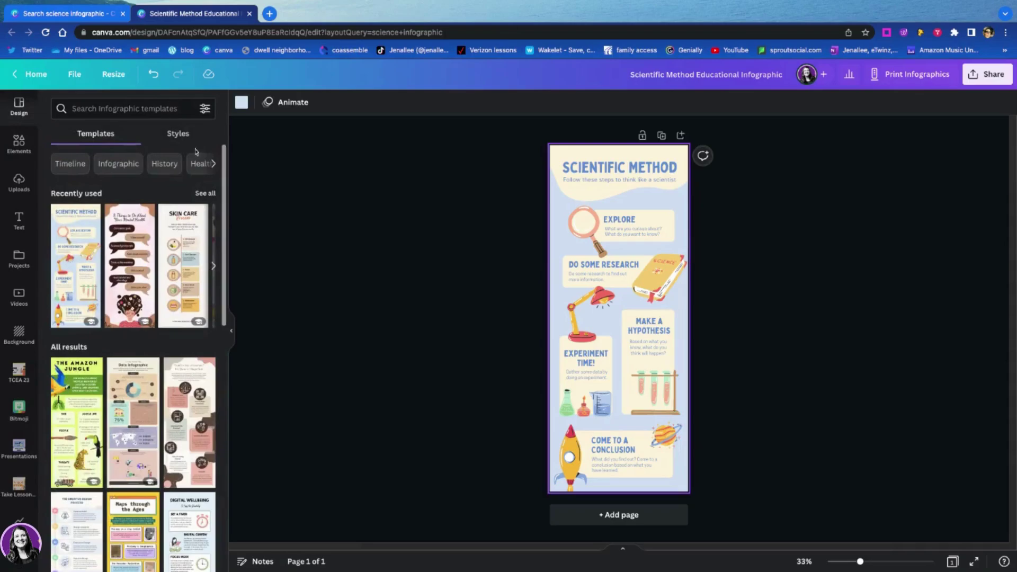
Step: Apply and shuffle Styles palettes, ending on dark grey with pink and teal accents
click(178, 135)
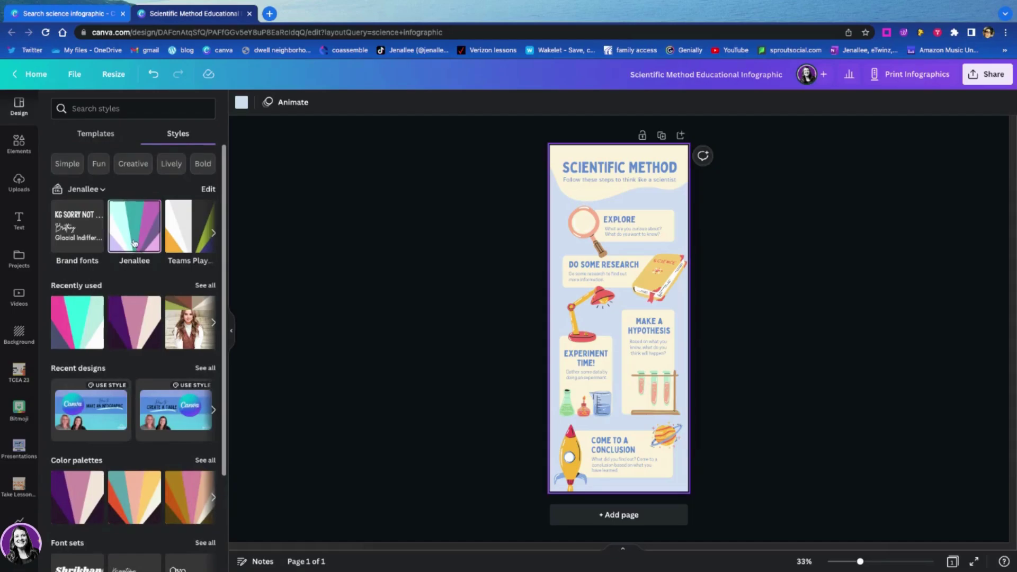
click(138, 231)
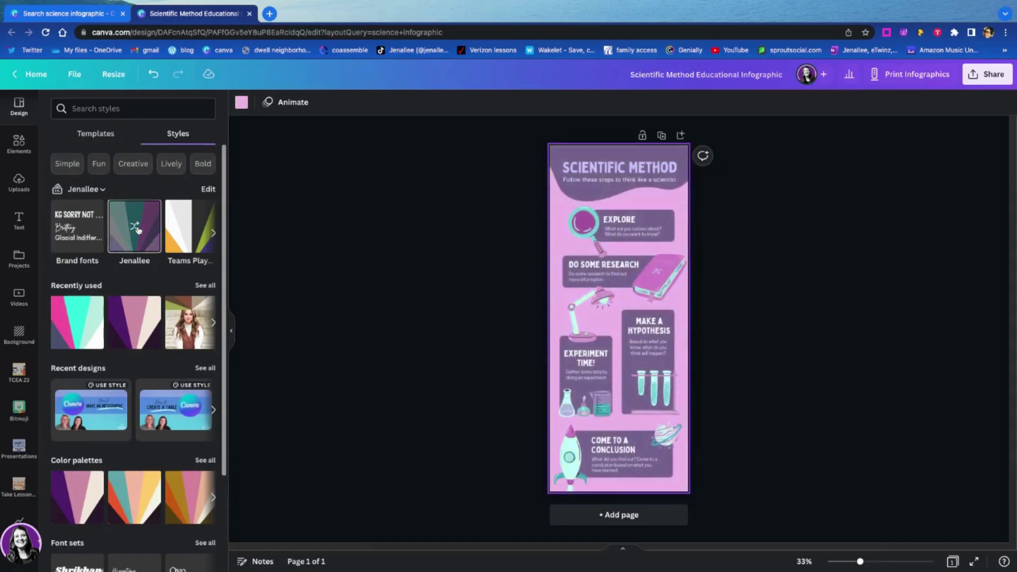
click(137, 231)
click(137, 231)
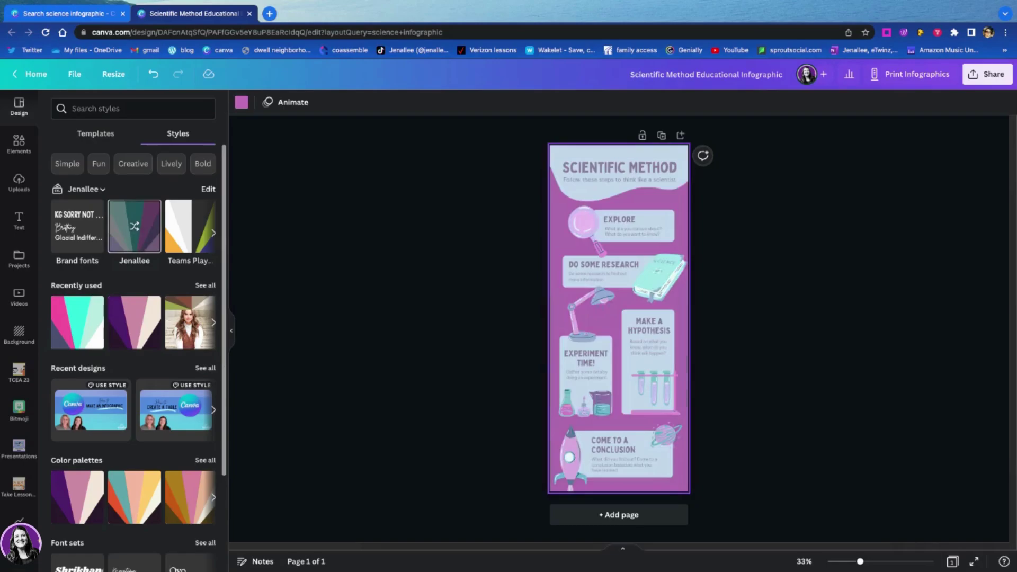
click(69, 327)
scroll(73, 326, down, 2)
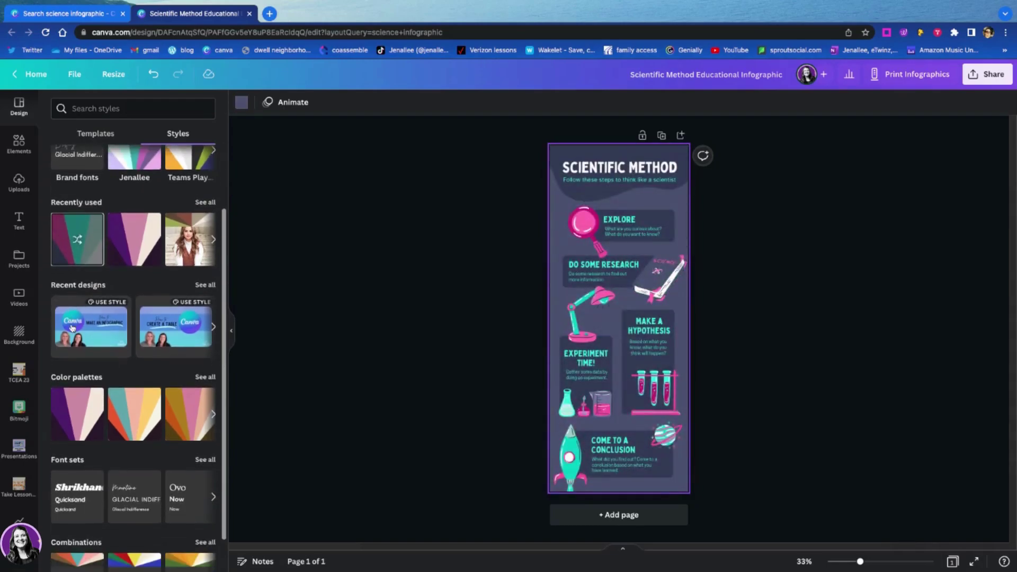
Step: Try the purple and blue palettes from the full list, settling on cream, teal and coral
click(205, 379)
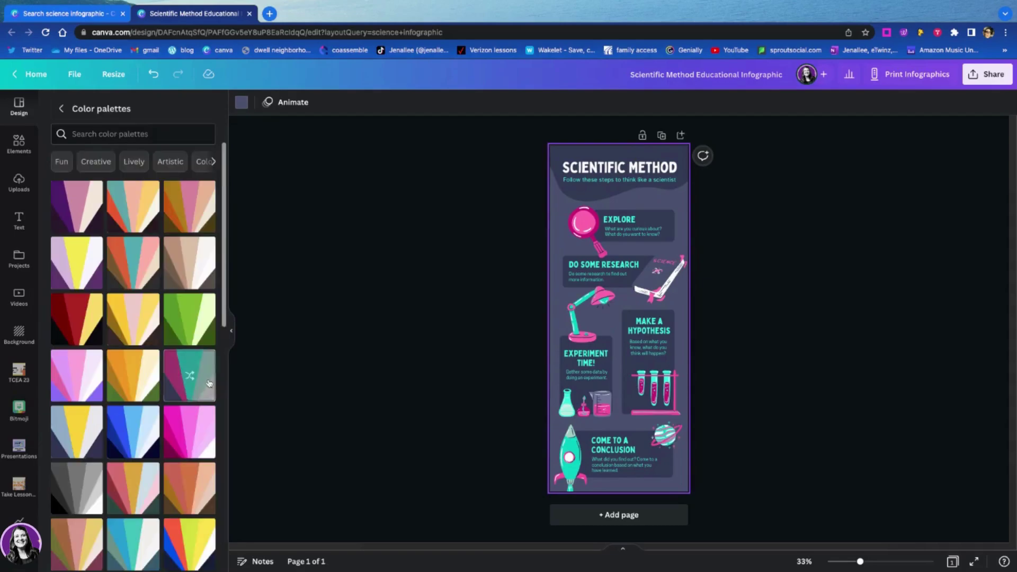
click(183, 442)
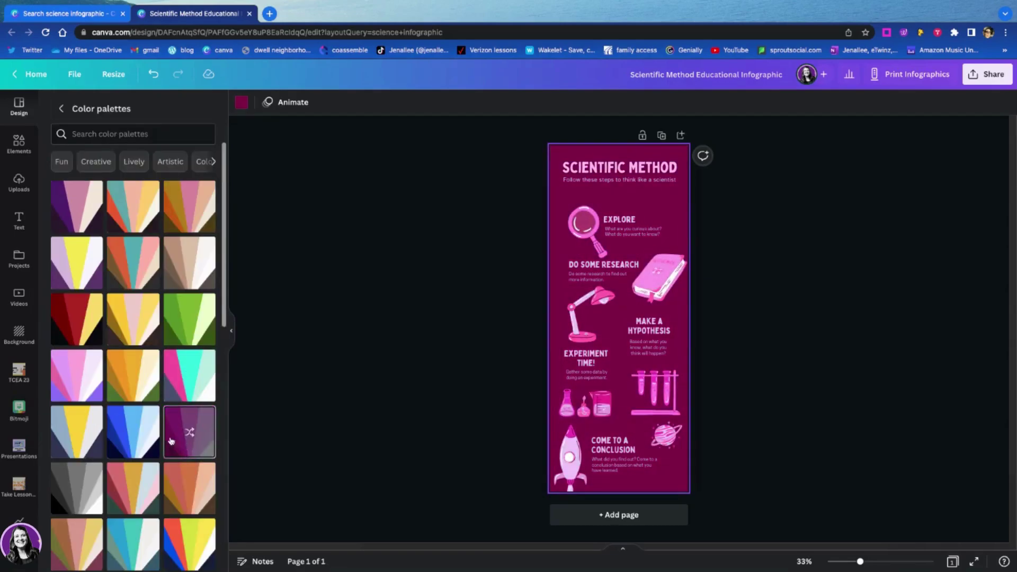
click(135, 433)
click(131, 262)
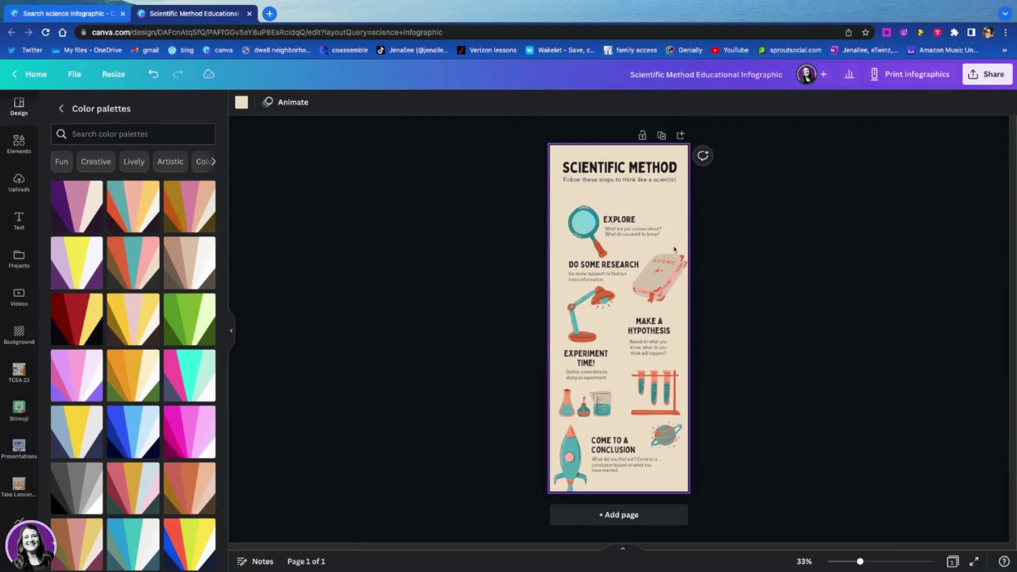
Step: Try tan and teal page backgrounds, settle on dark charcoal, and open the custom colour picker
click(241, 103)
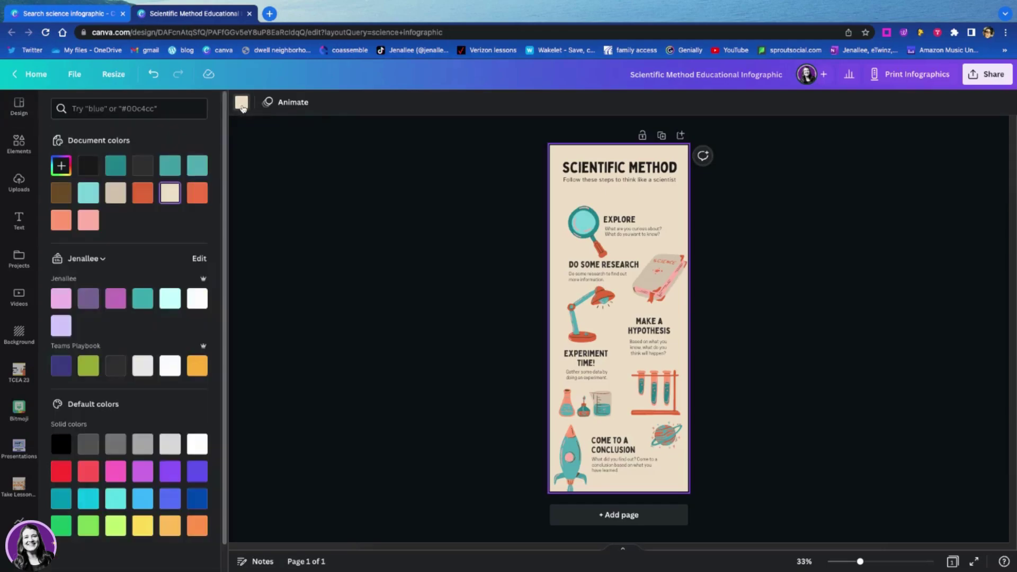
click(109, 195)
click(122, 175)
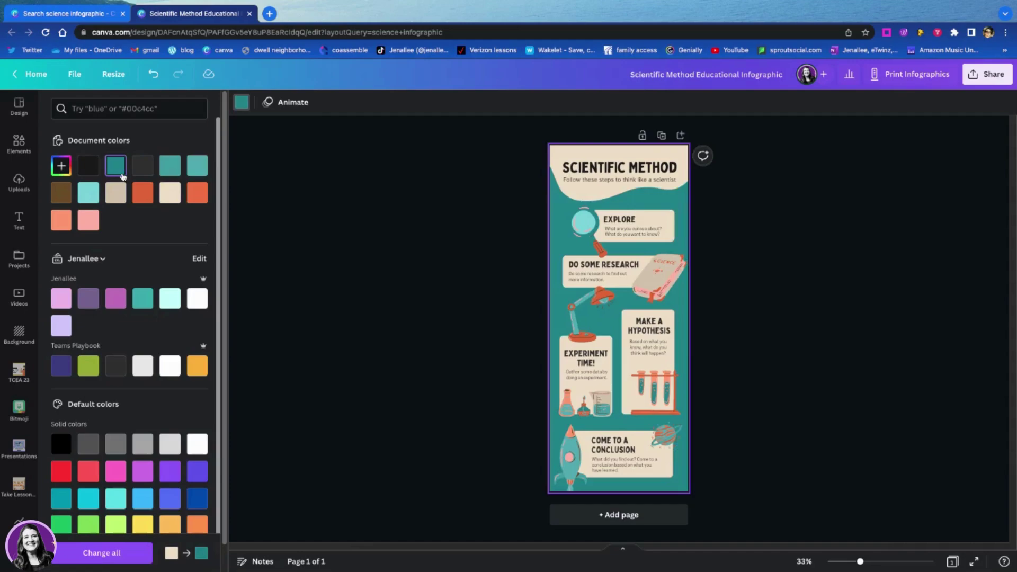
click(144, 167)
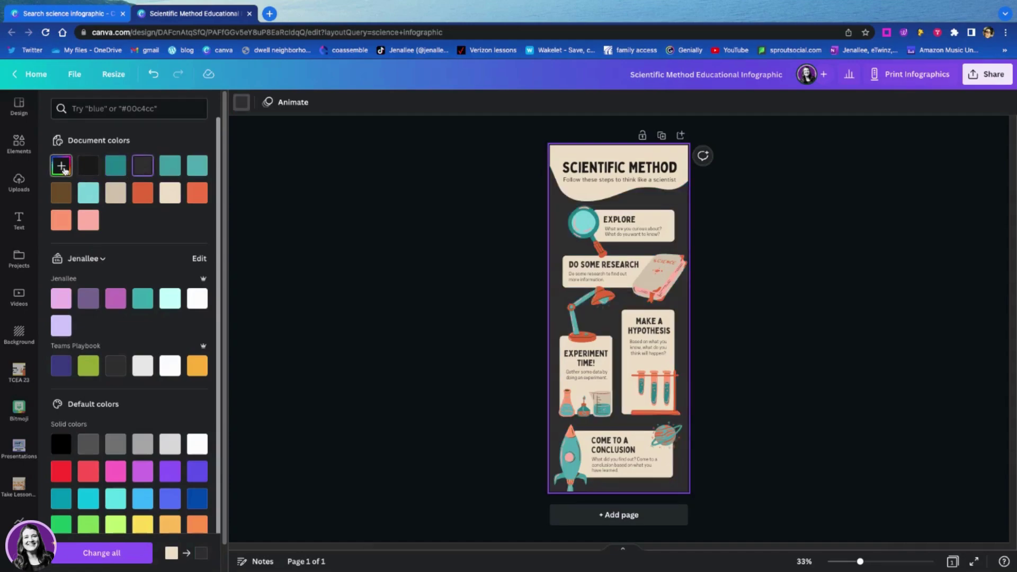
click(61, 166)
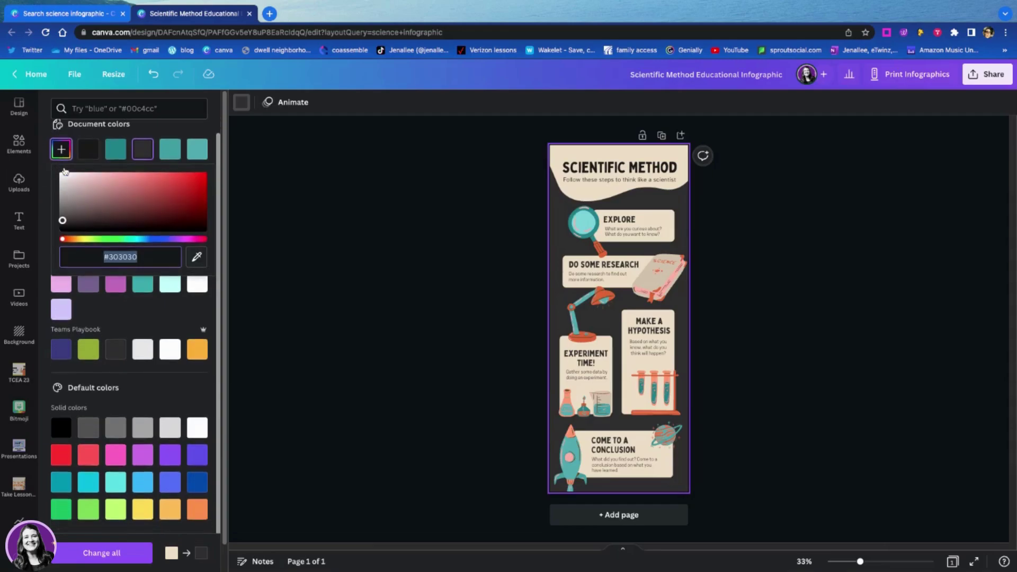